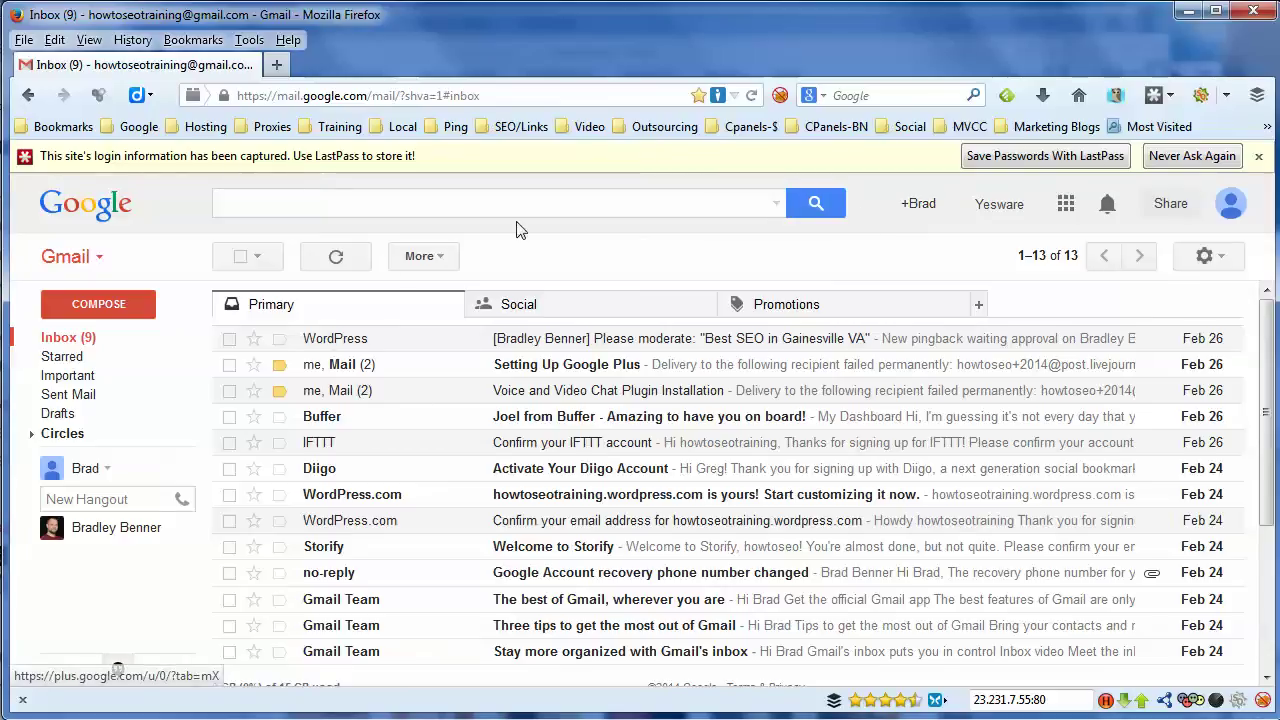
Open the Google+ home page from the Gmail account
{"action": "left_click", "coordinate": [918, 210]}
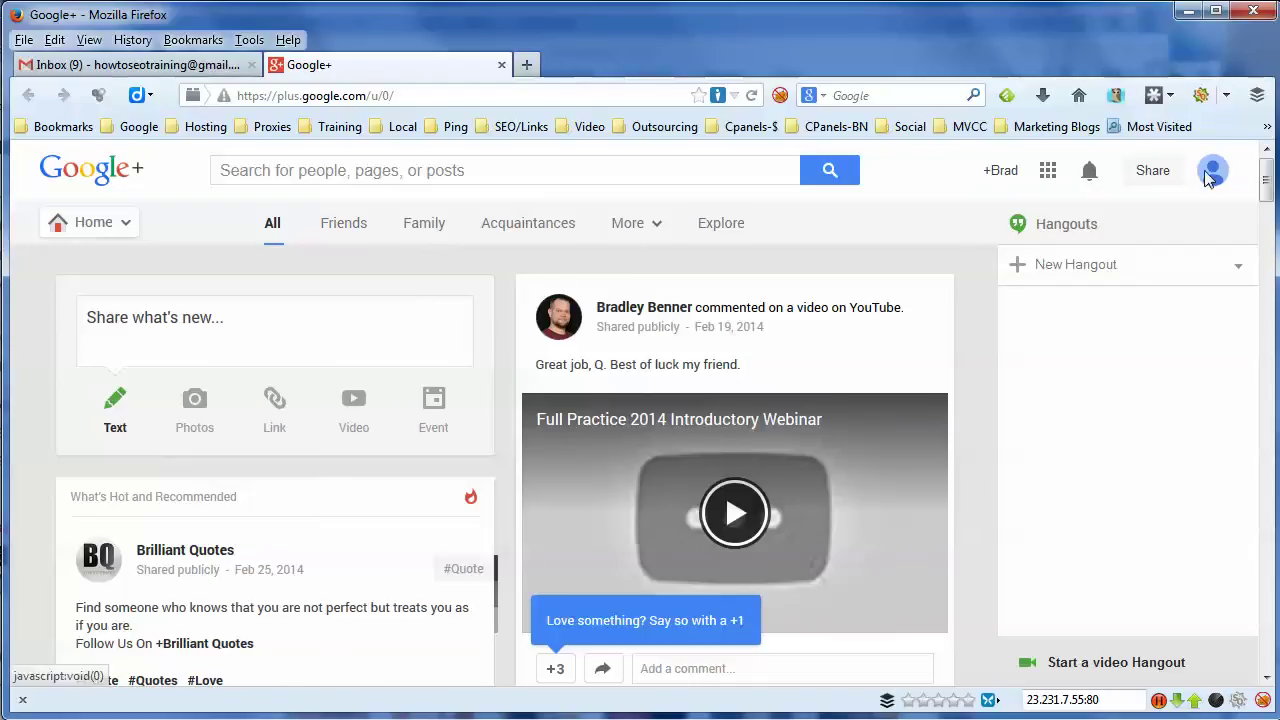
{"action": "mouse_move", "coordinate": [562, 322]}
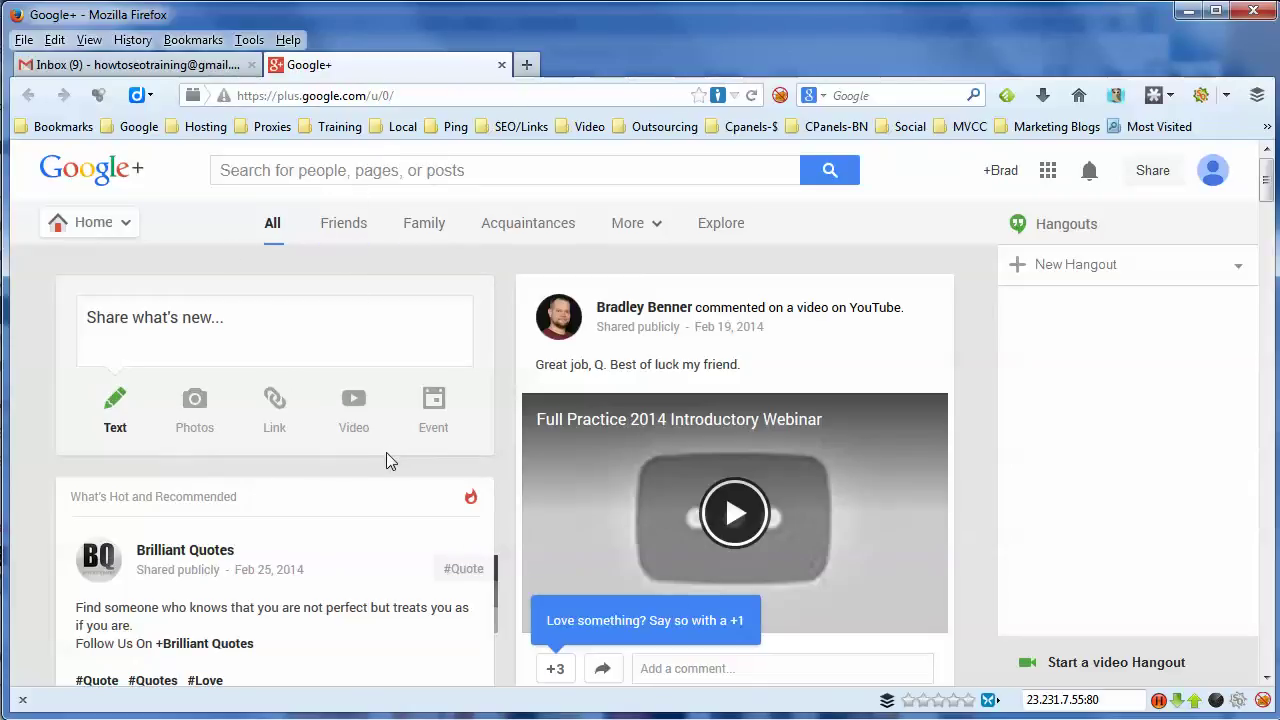
Search Google for "hangout plugin" in a new browser tab
{"action": "left_click", "coordinate": [526, 64]}
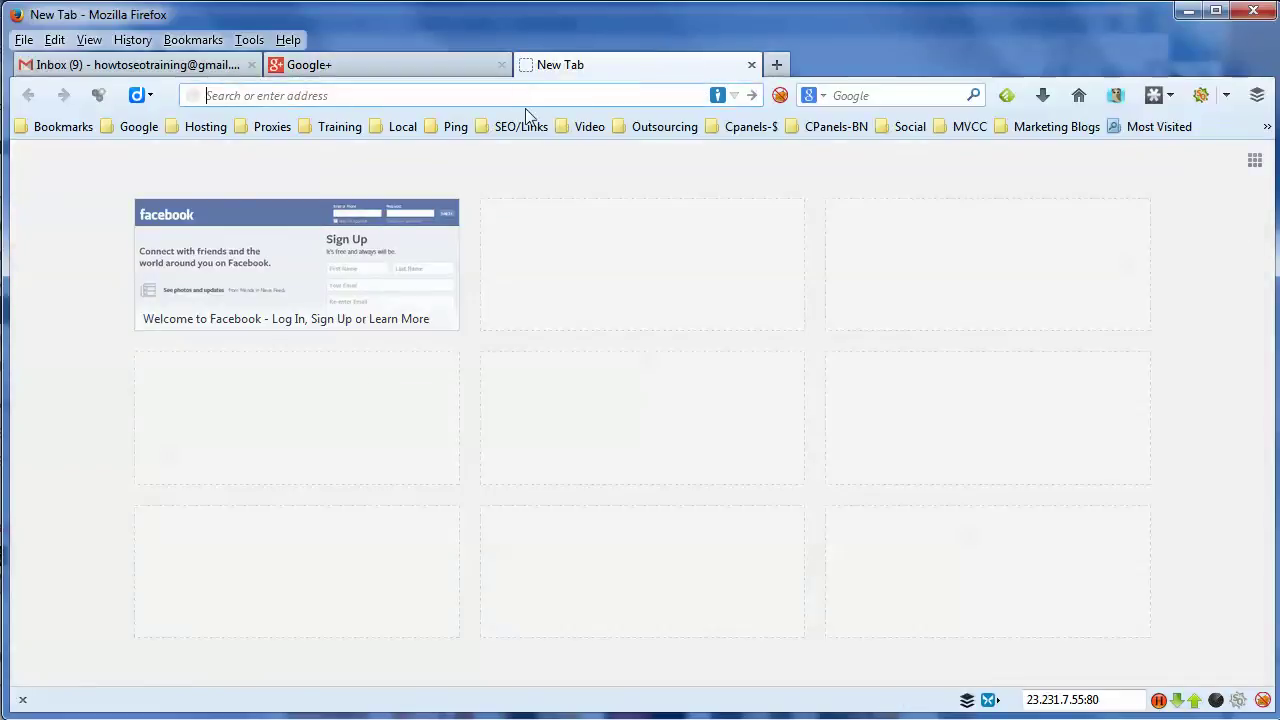
{"action": "type", "text": "google.com/"}
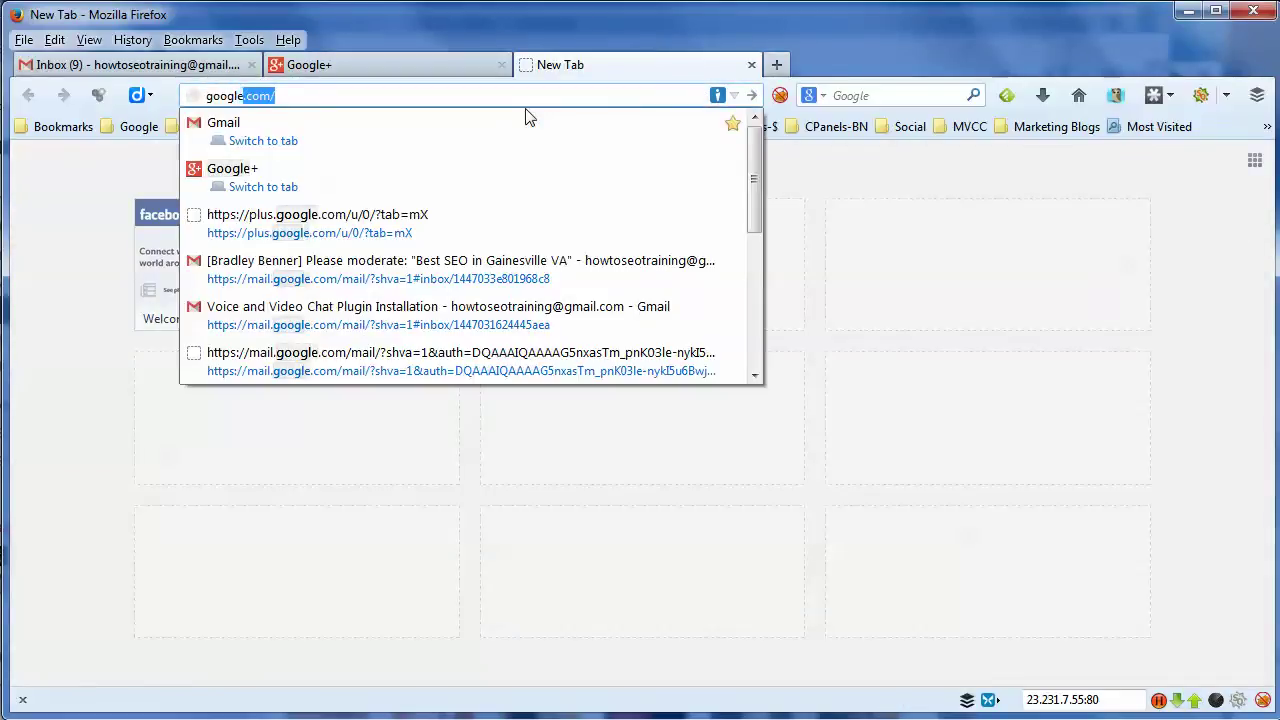
{"action": "key", "text": "Return"}
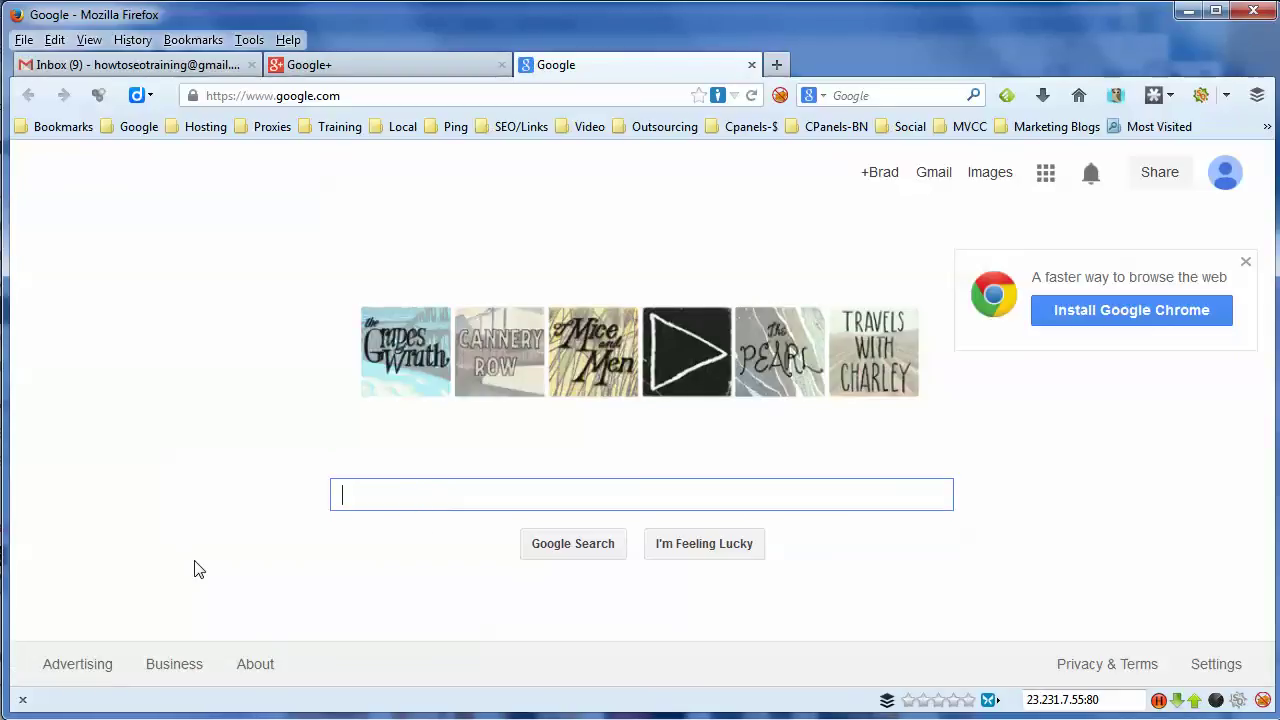
{"action": "type", "text": "hangout "}
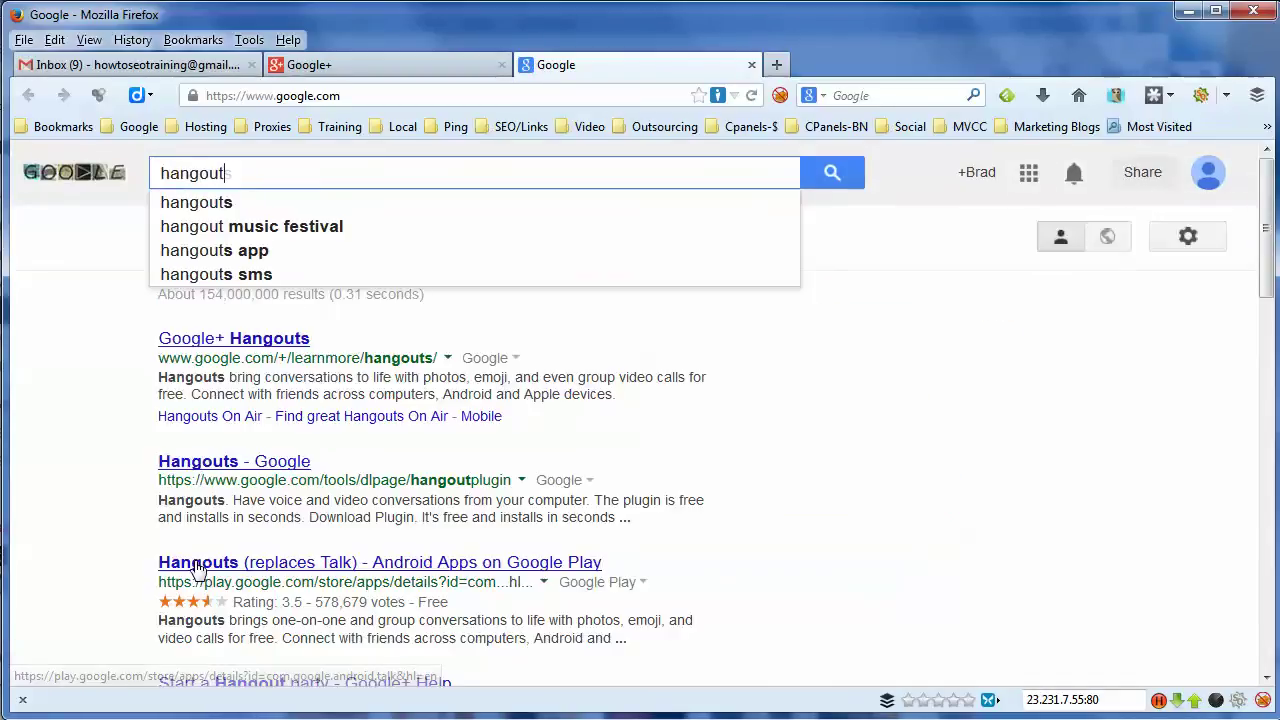
{"action": "type", "text": "p"}
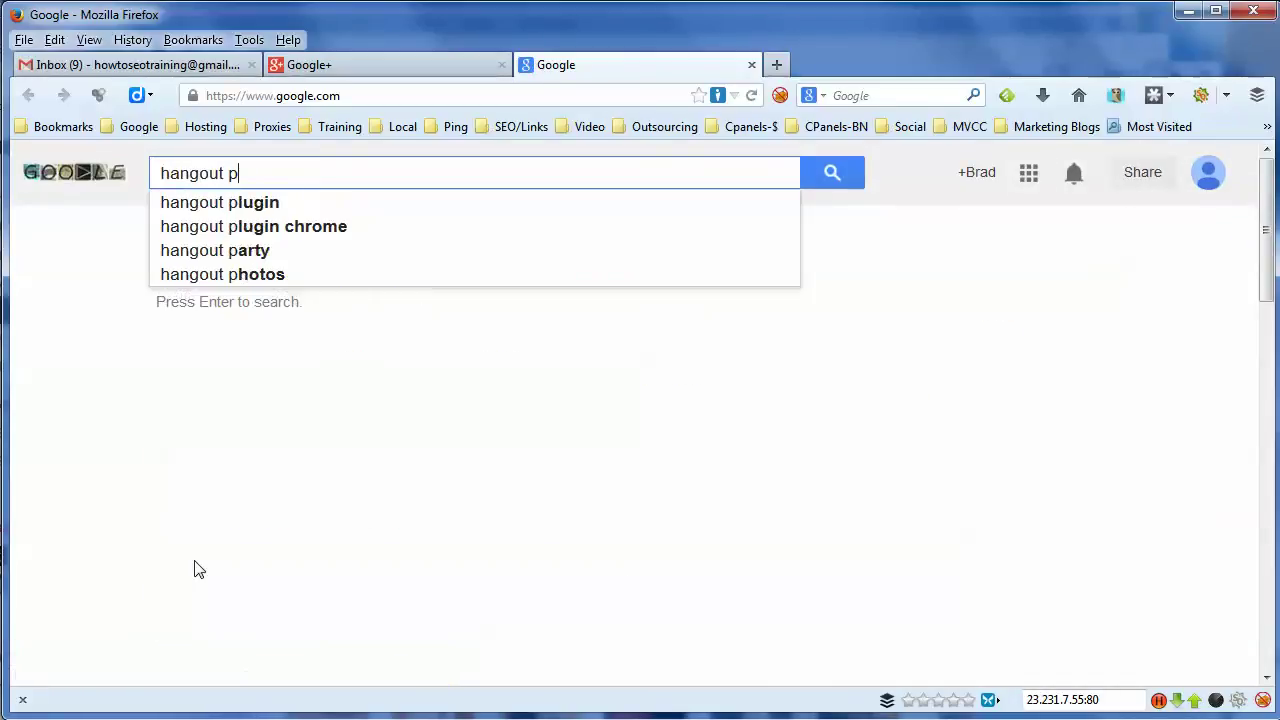
{"action": "type", "text": "lugin"}
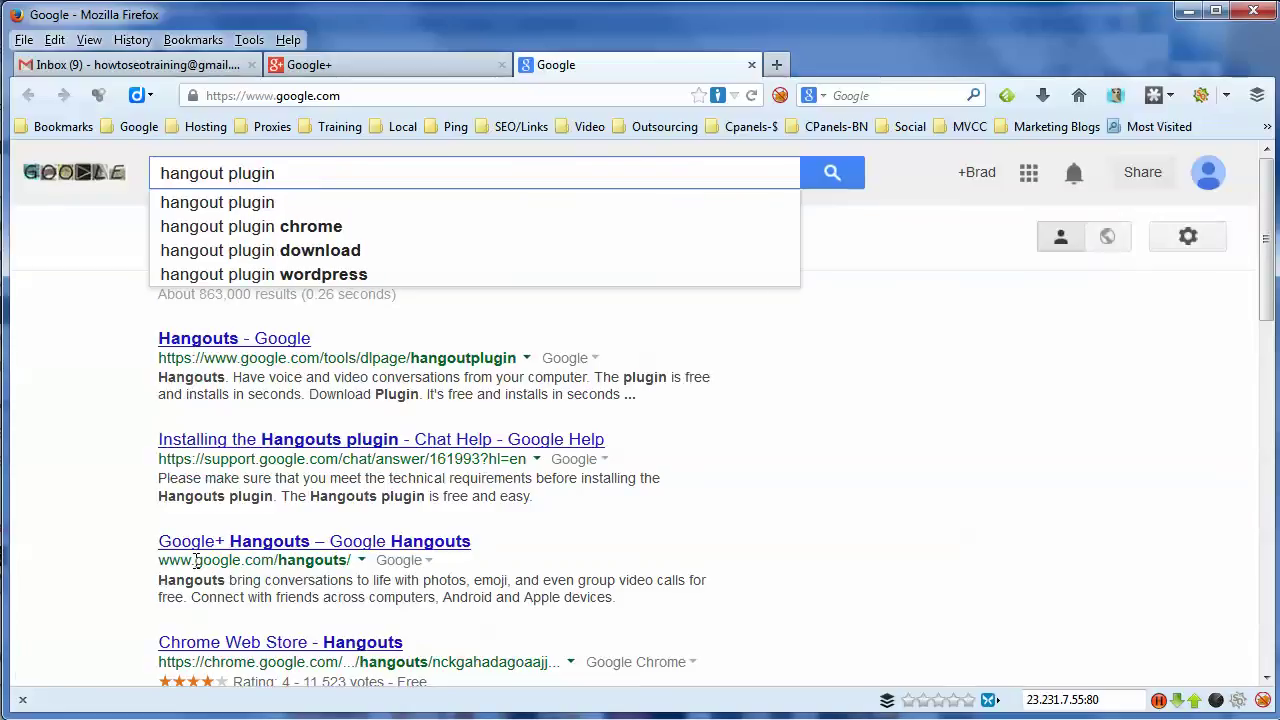
{"action": "left_click", "coordinate": [240, 206]}
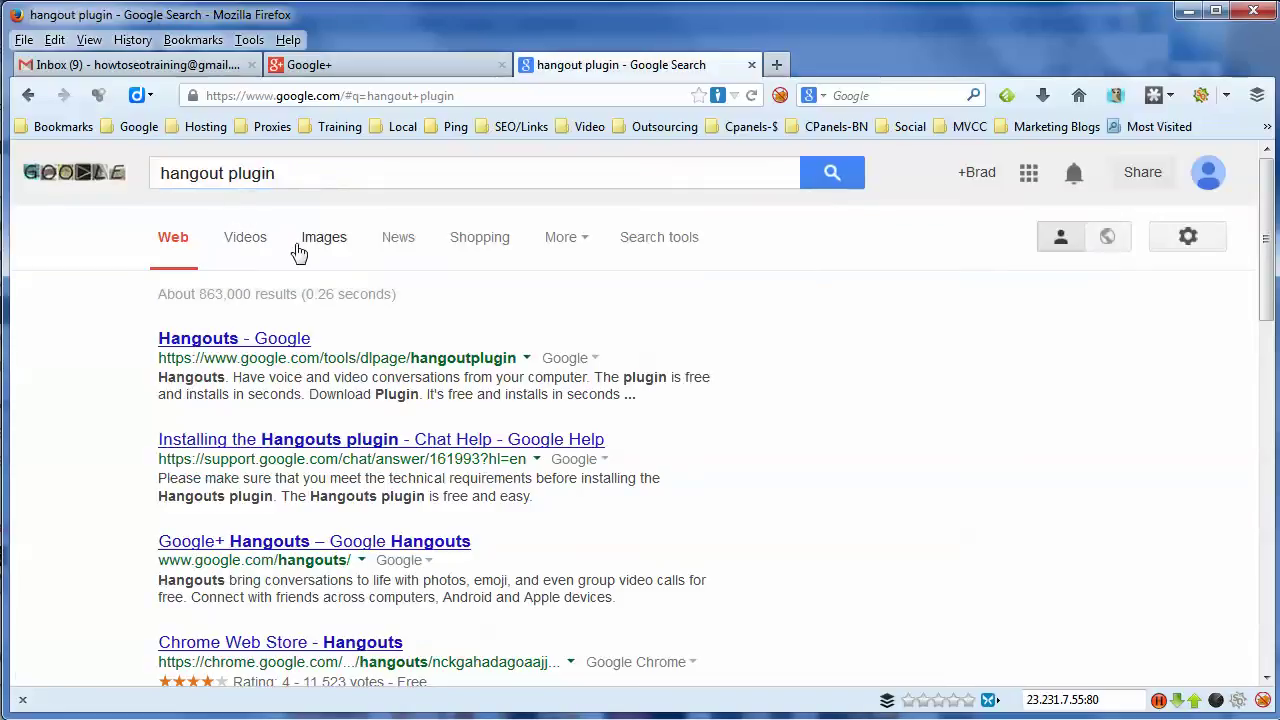
Open the official Google Hangouts plugin page from the search results and look over its download option and feature list
{"action": "left_click", "coordinate": [222, 347]}
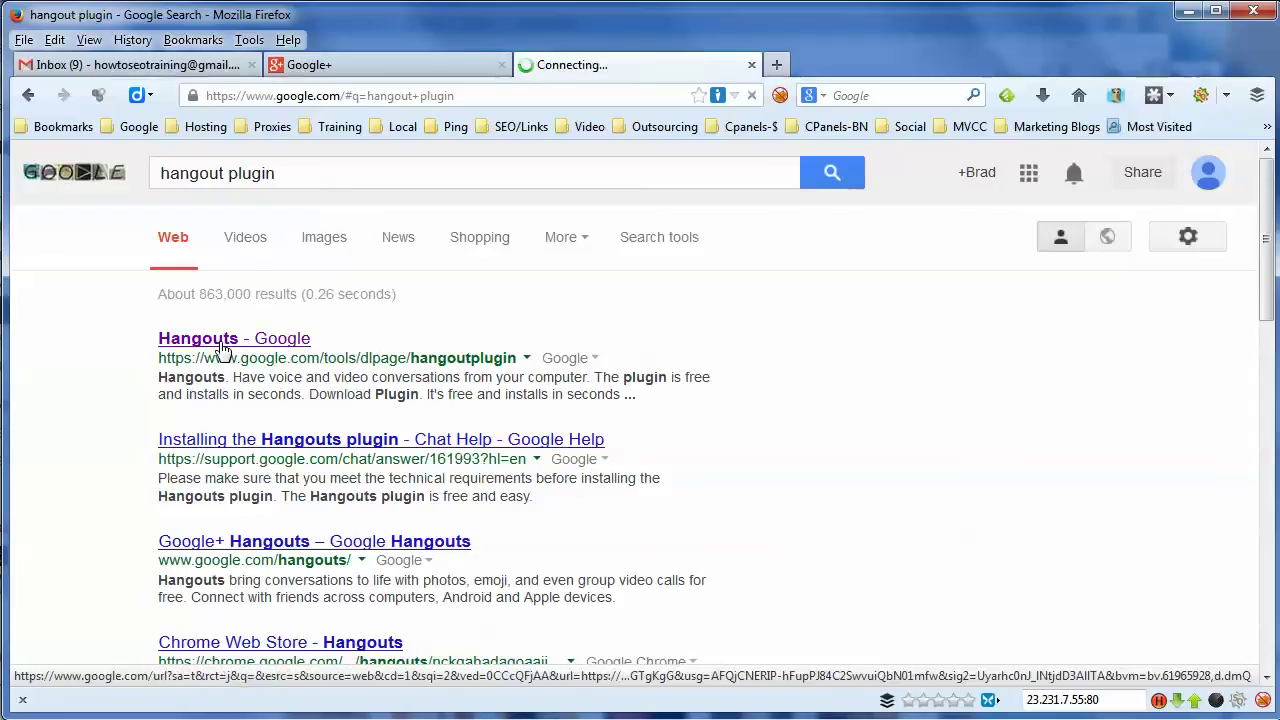
{"action": "scroll", "coordinate": [789, 480], "scroll_direction": "down", "scroll_amount": 2}
{"action": "scroll", "coordinate": [786, 481], "scroll_direction": "up", "scroll_amount": 2}
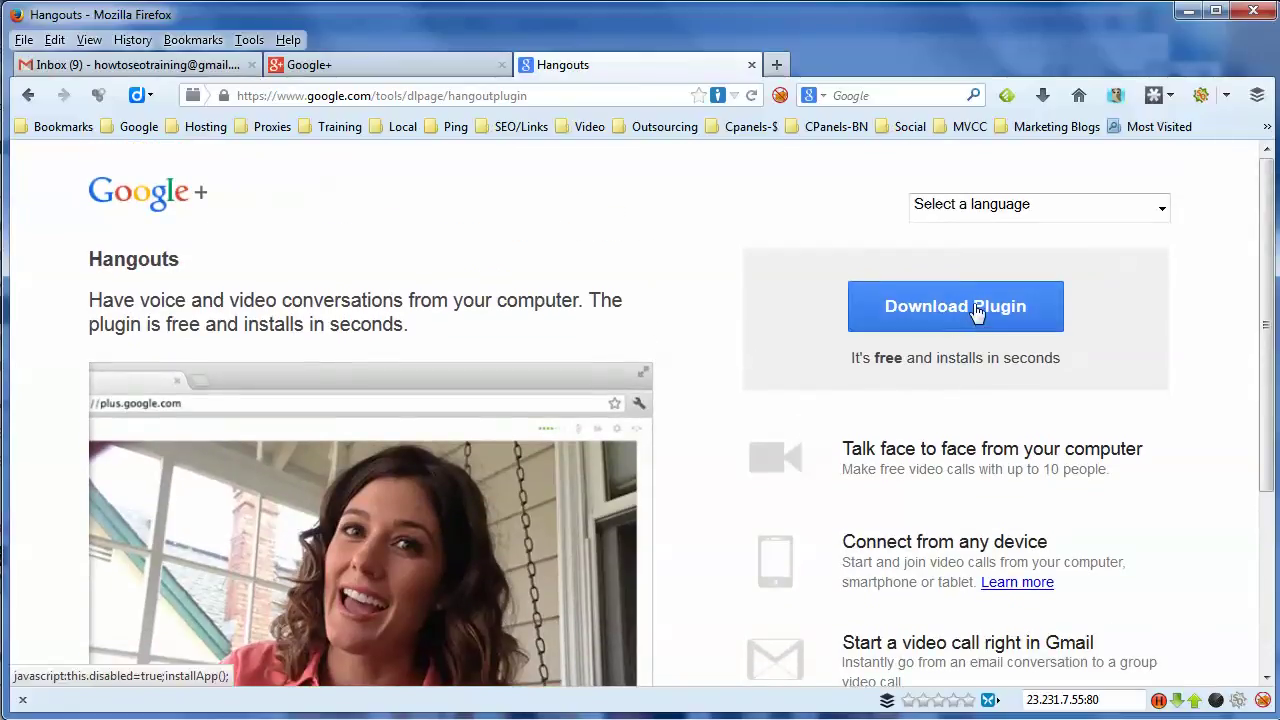
{"action": "scroll", "coordinate": [990, 336], "scroll_direction": "down", "scroll_amount": 1}
{"action": "scroll", "coordinate": [990, 336], "scroll_direction": "down", "scroll_amount": 2}
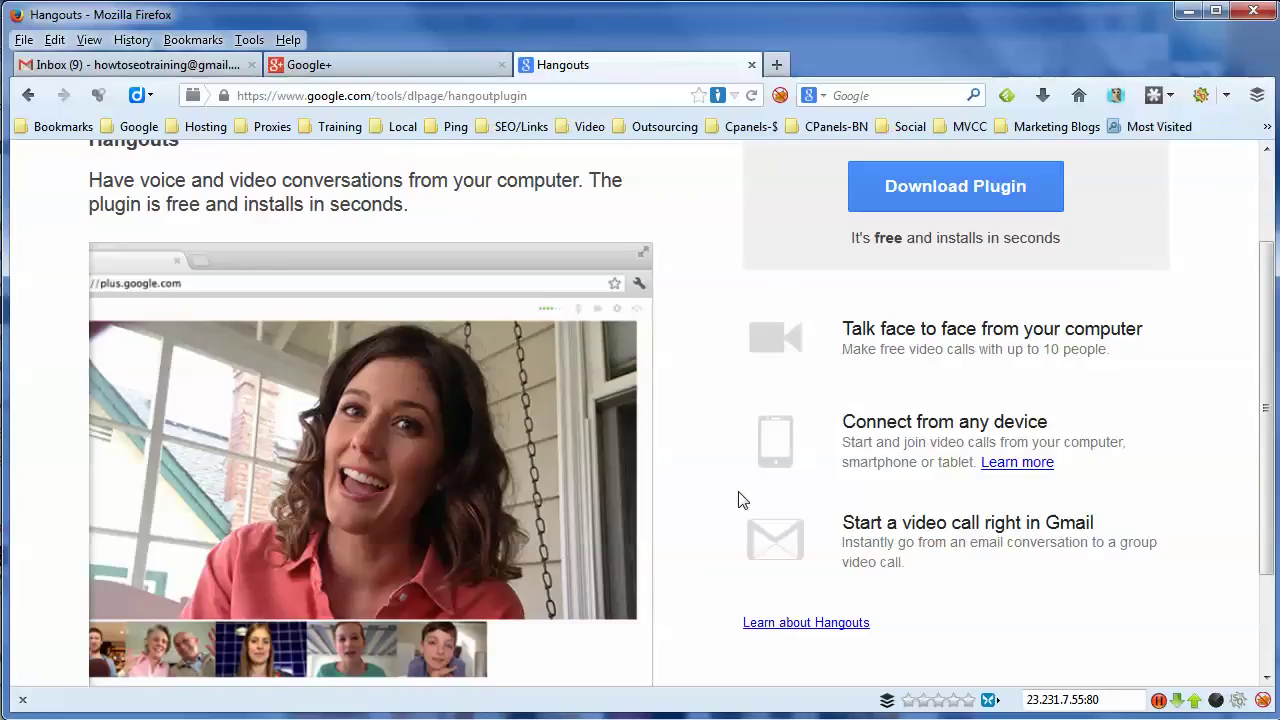
{"action": "scroll", "coordinate": [775, 430], "scroll_direction": "up", "scroll_amount": 1}
{"action": "scroll", "coordinate": [775, 427], "scroll_direction": "up", "scroll_amount": 2}
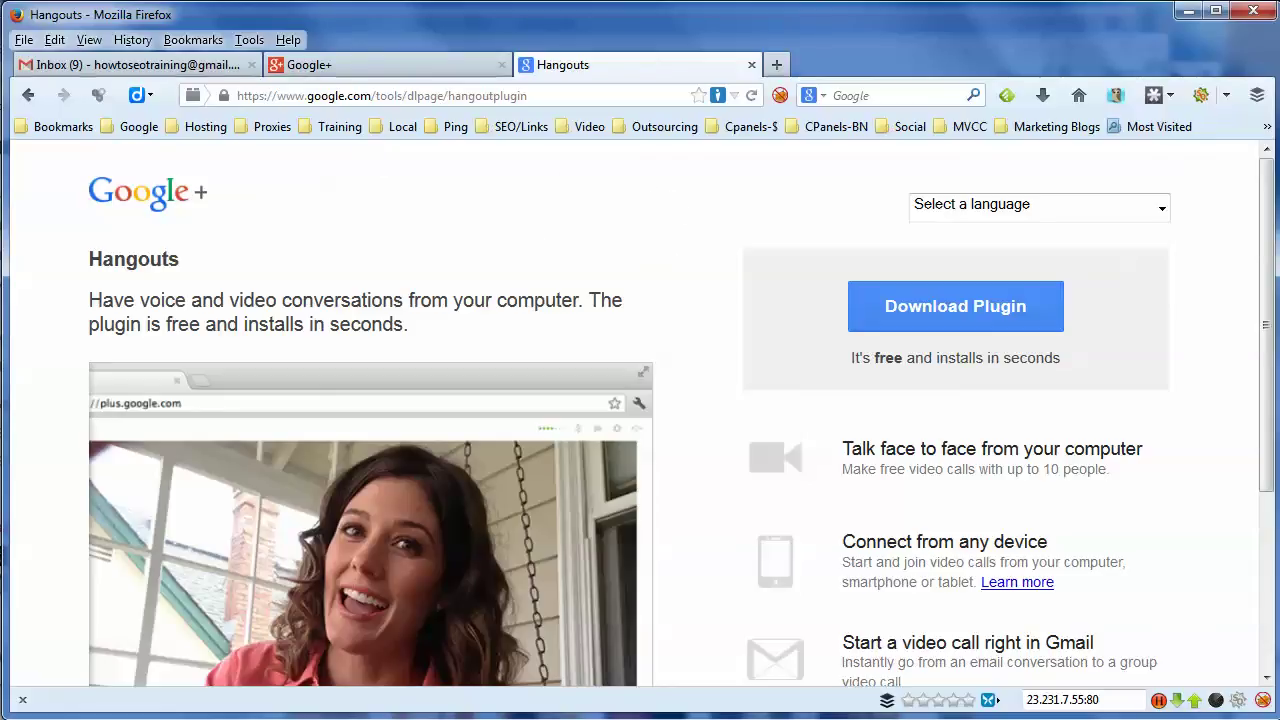
Switch to the Word document and add "(headphones)" after "Webcam and microphone" in the Google Hangouts requirements list
{"action": "key", "text": "alt+Tab"}
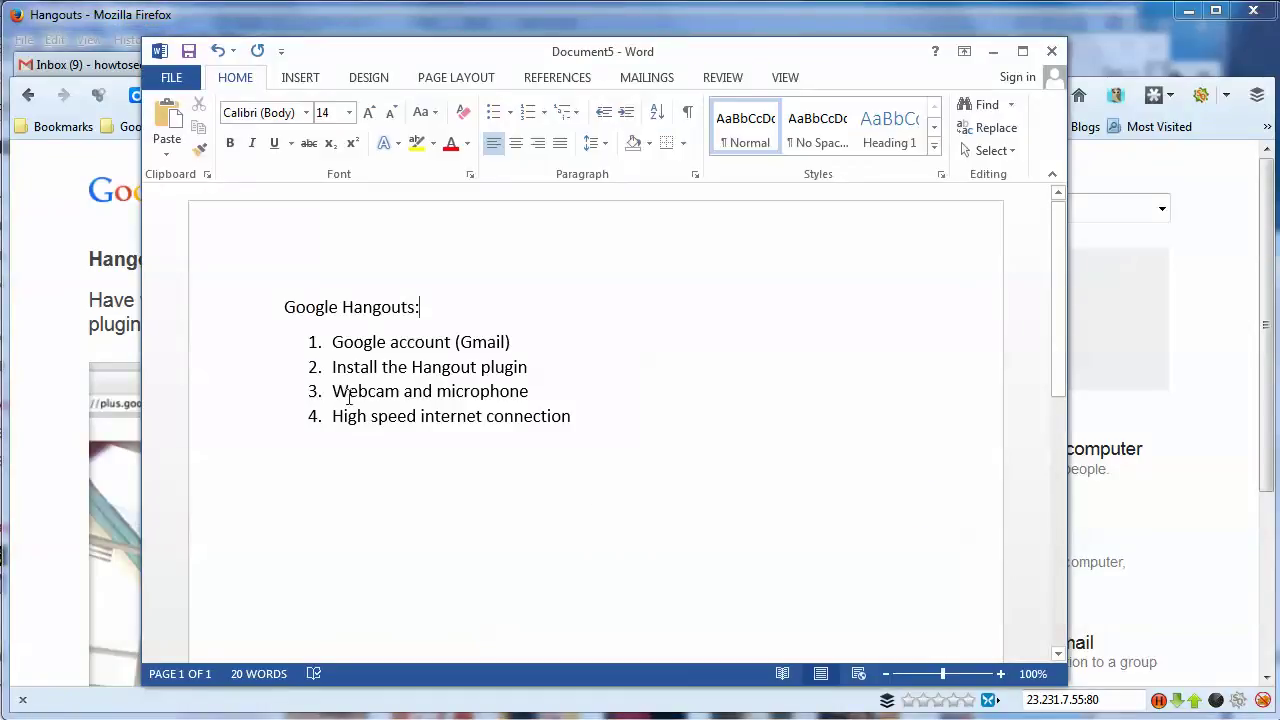
{"action": "left_click_drag", "start_coordinate": [327, 391], "coordinate": [512, 404]}
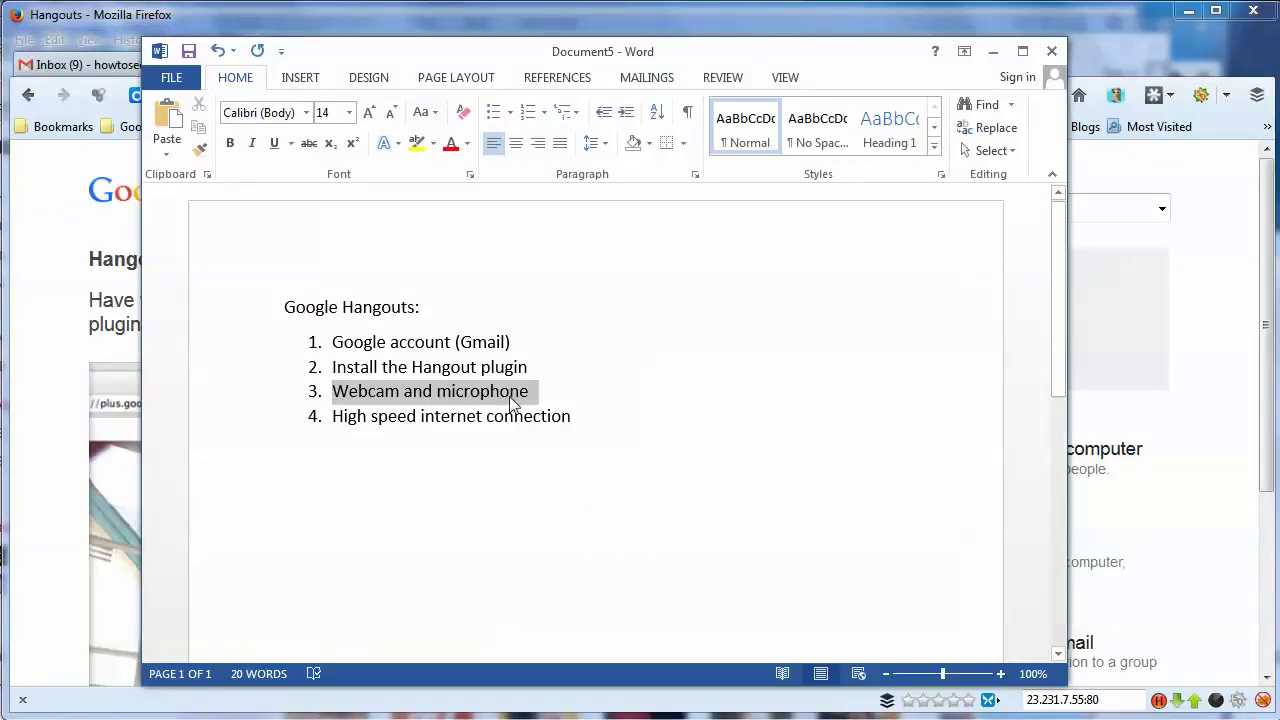
{"action": "left_click", "coordinate": [610, 401]}
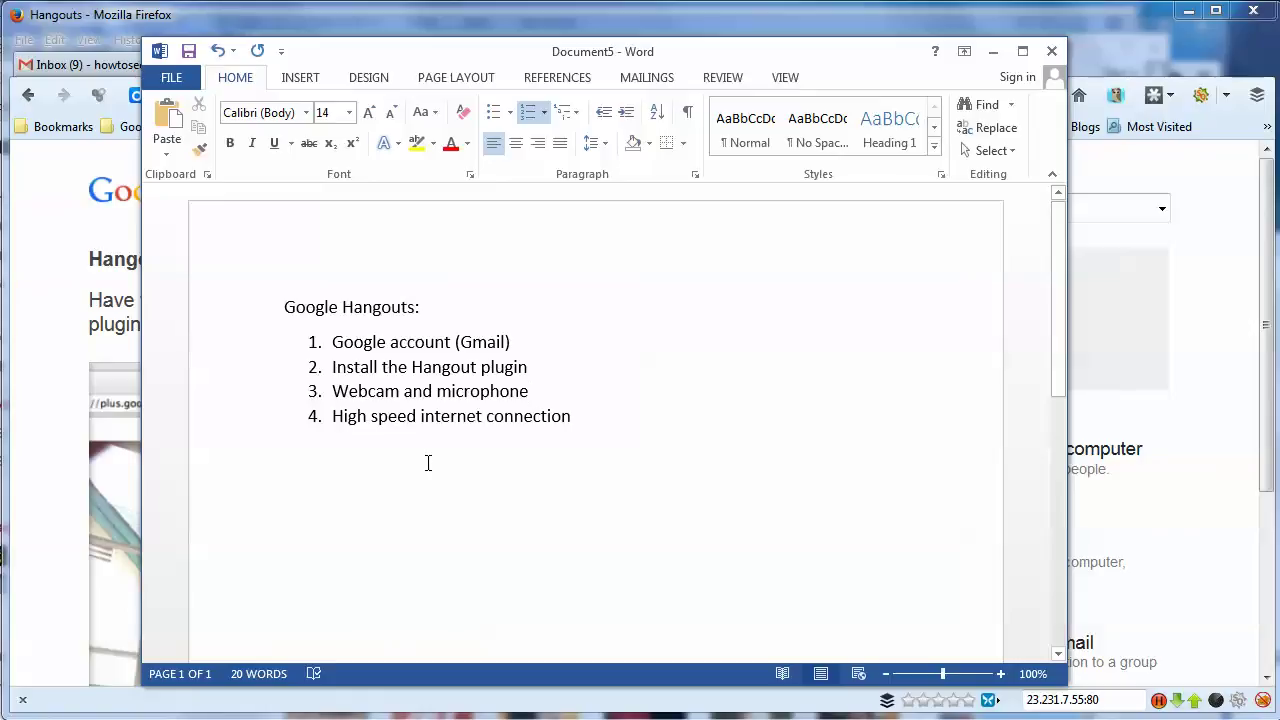
{"action": "type", "text": "(he"}
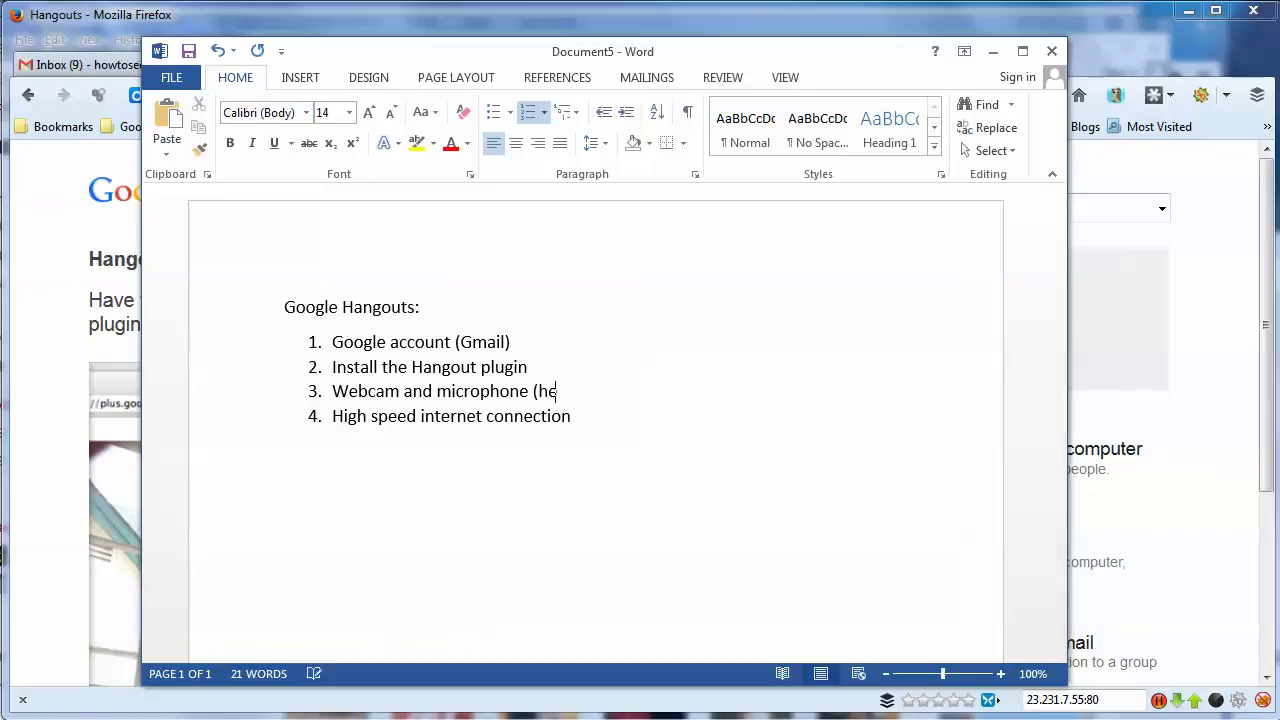
{"action": "type", "text": "adphones"}
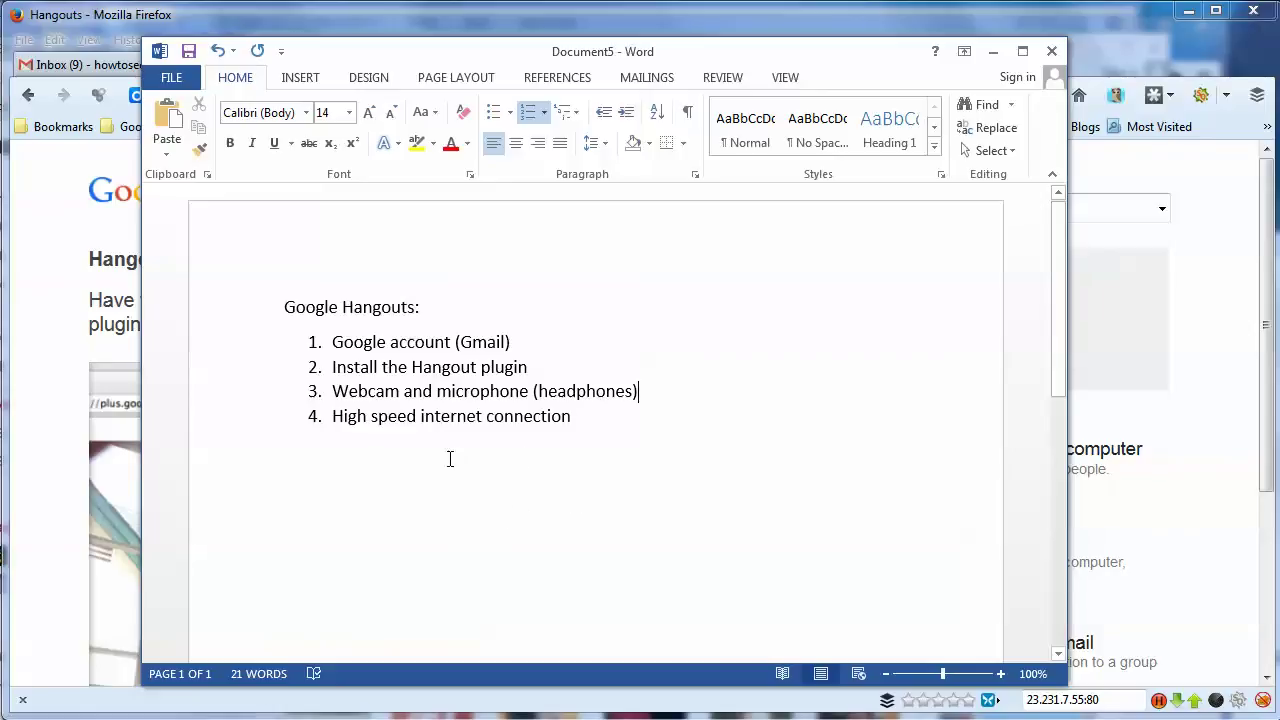
Switch back to Firefox, find the Big Bamboo Marketing contact's profile on Google+, and remove the contact from the Following circle
{"action": "key", "text": "alt+Tab"}
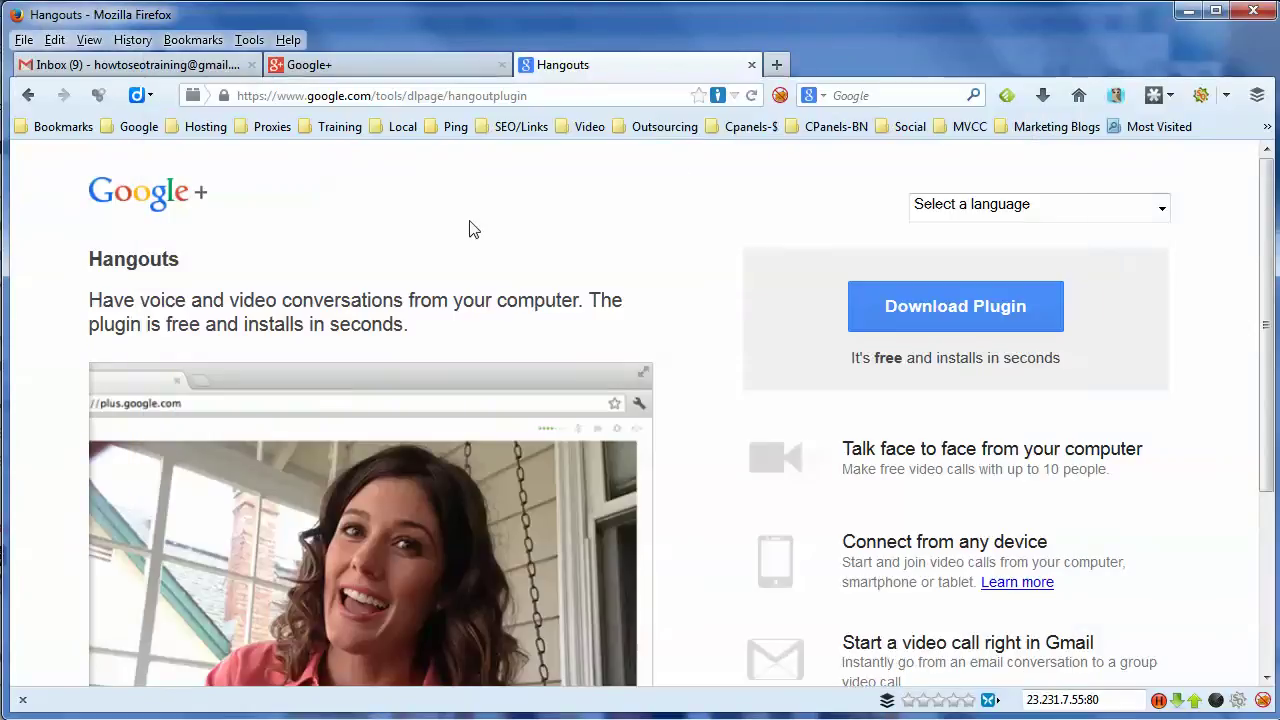
{"action": "left_click", "coordinate": [391, 65]}
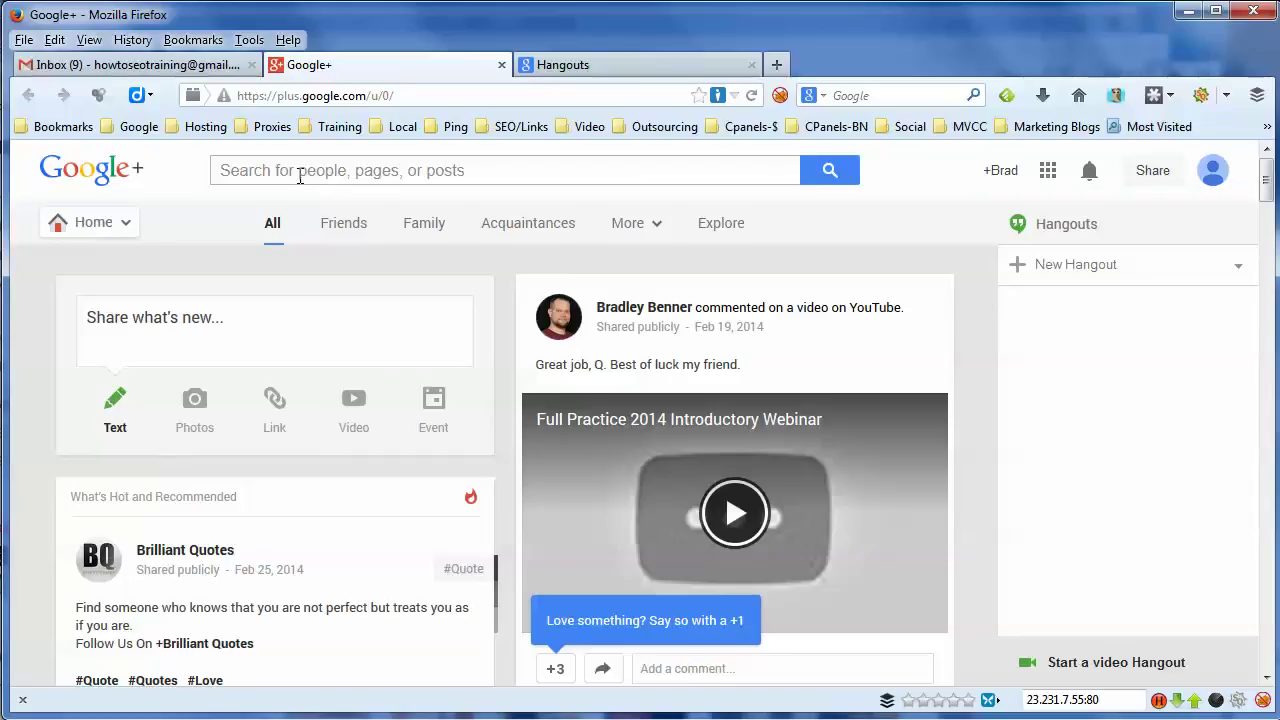
{"action": "left_click", "coordinate": [300, 177]}
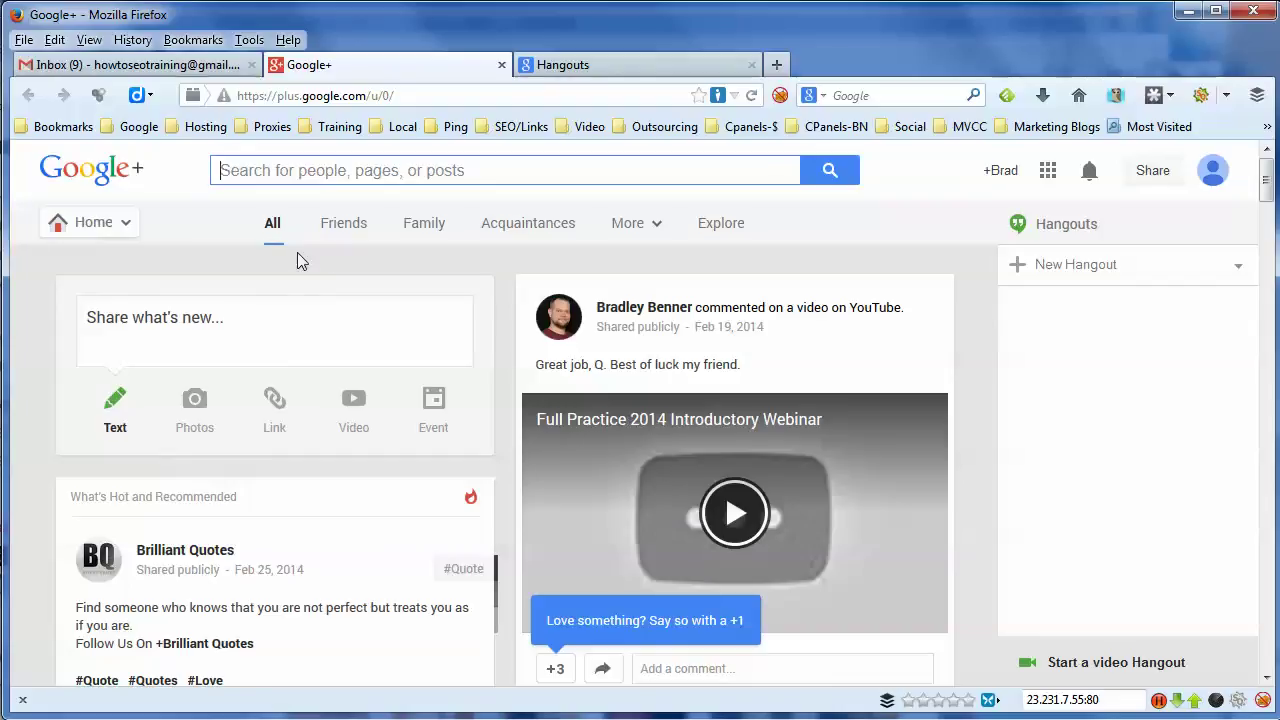
{"action": "type", "text": "bradley"}
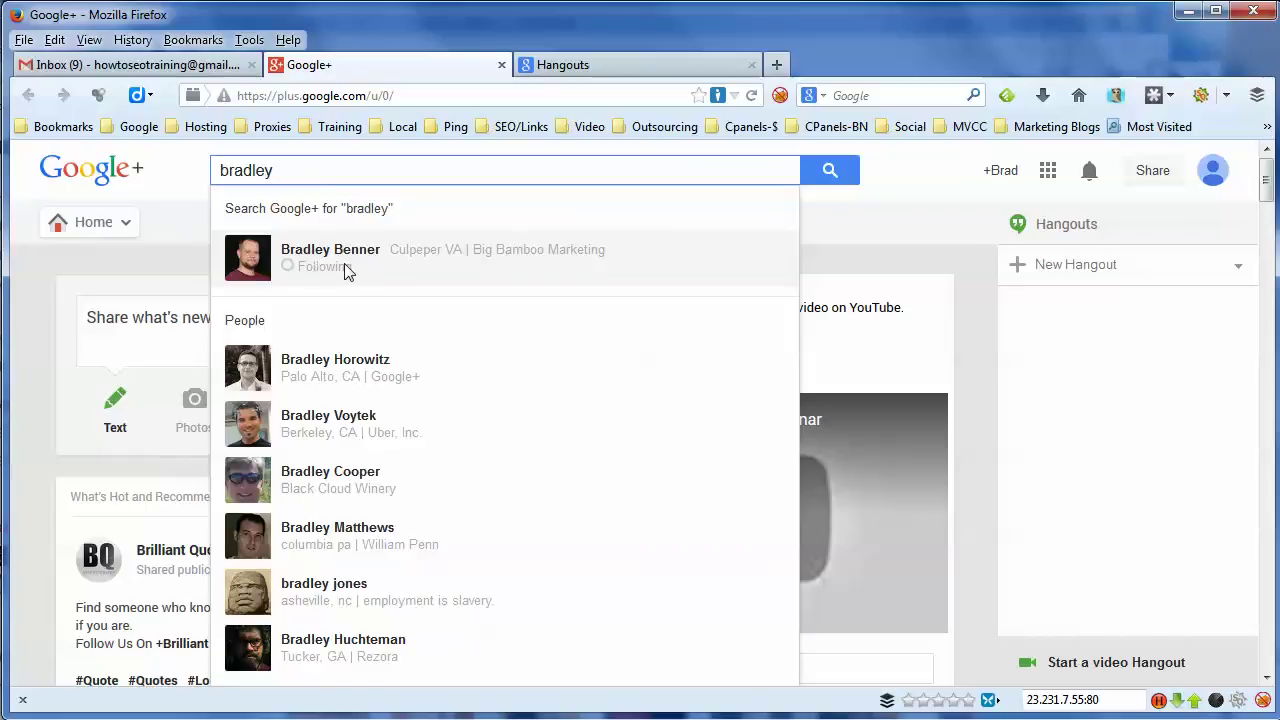
{"action": "left_click", "coordinate": [323, 261]}
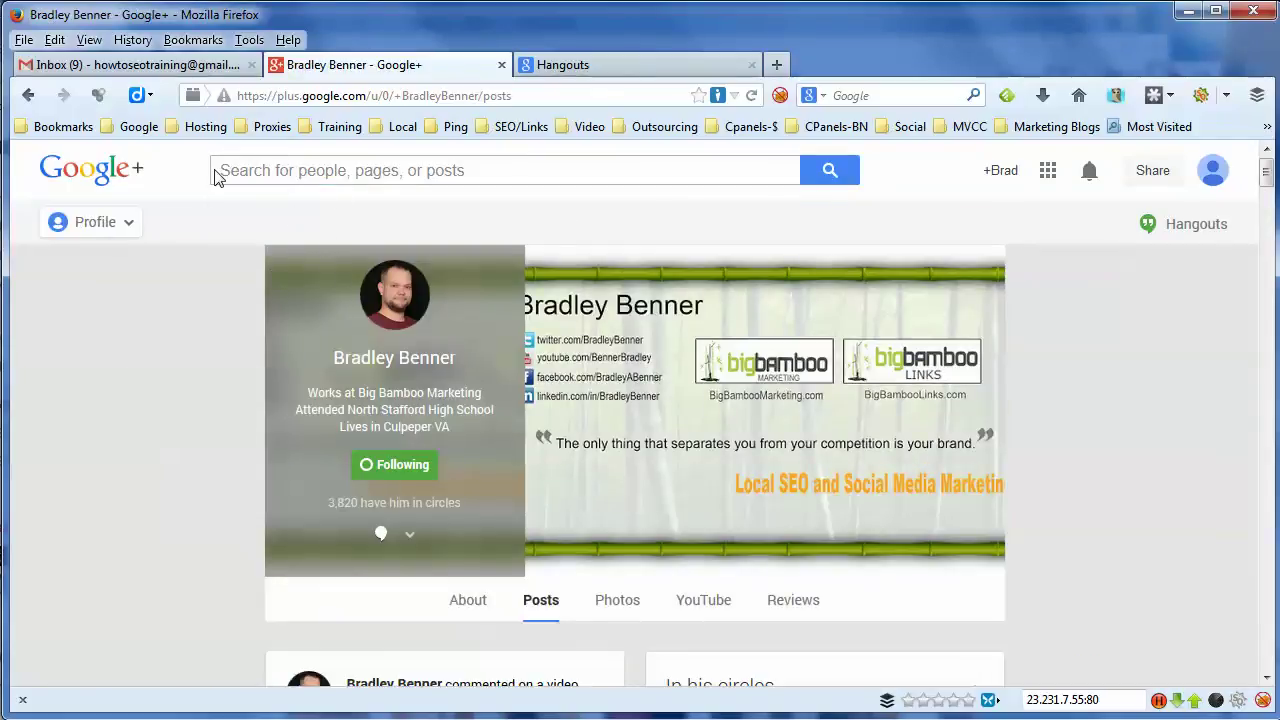
{"action": "mouse_move", "coordinate": [365, 466]}
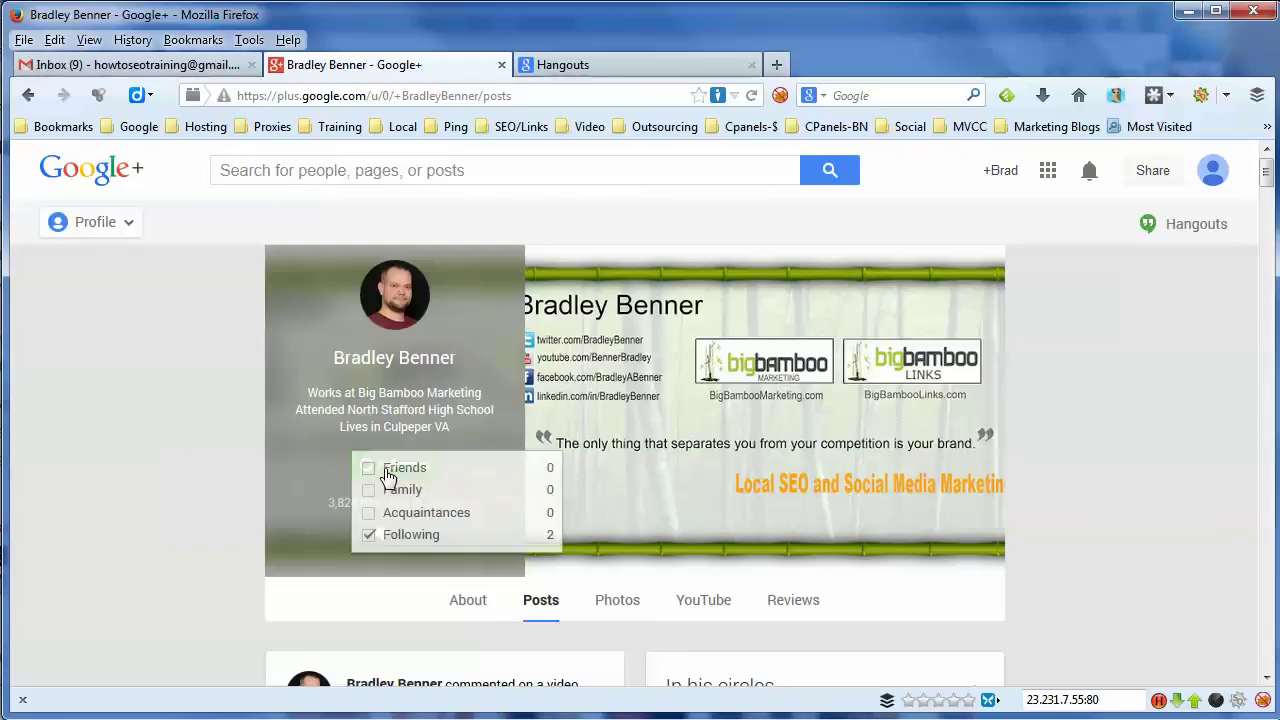
{"action": "left_click", "coordinate": [368, 535]}
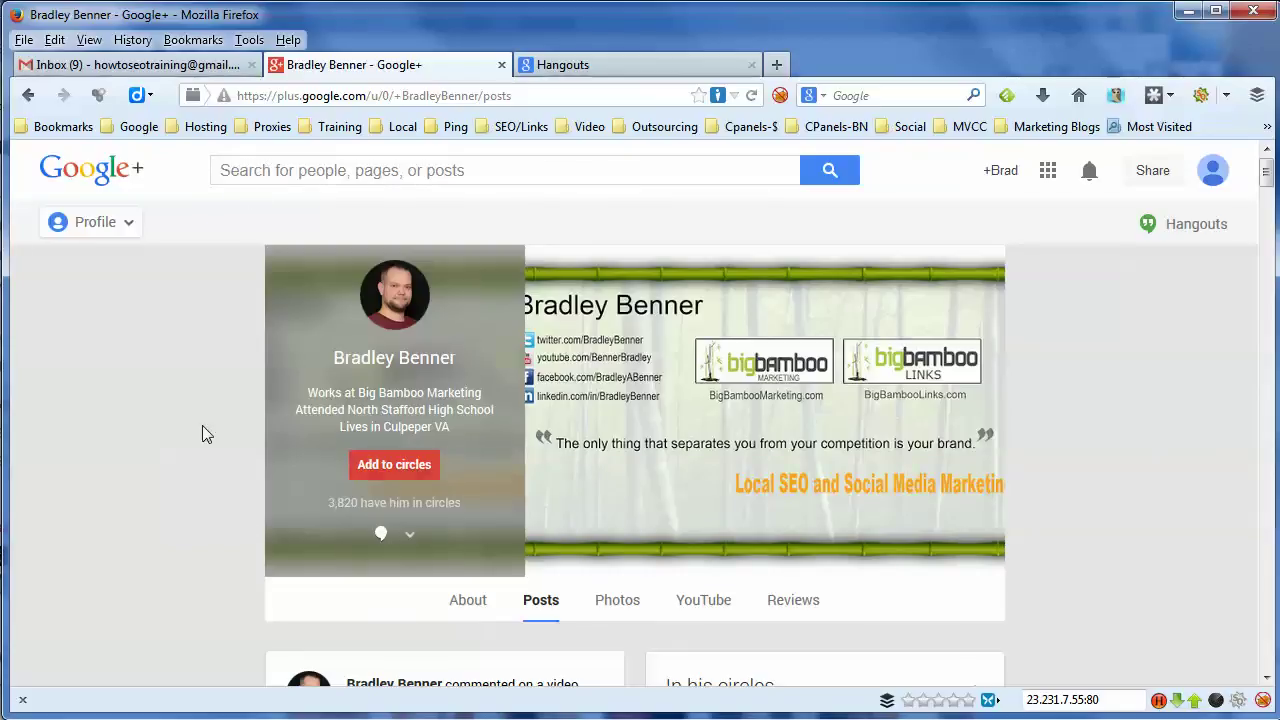
From the Google+ home page, search for the Big Bamboo Marketing contact by first name and add the contact to the Following circle
{"action": "left_click", "coordinate": [120, 172]}
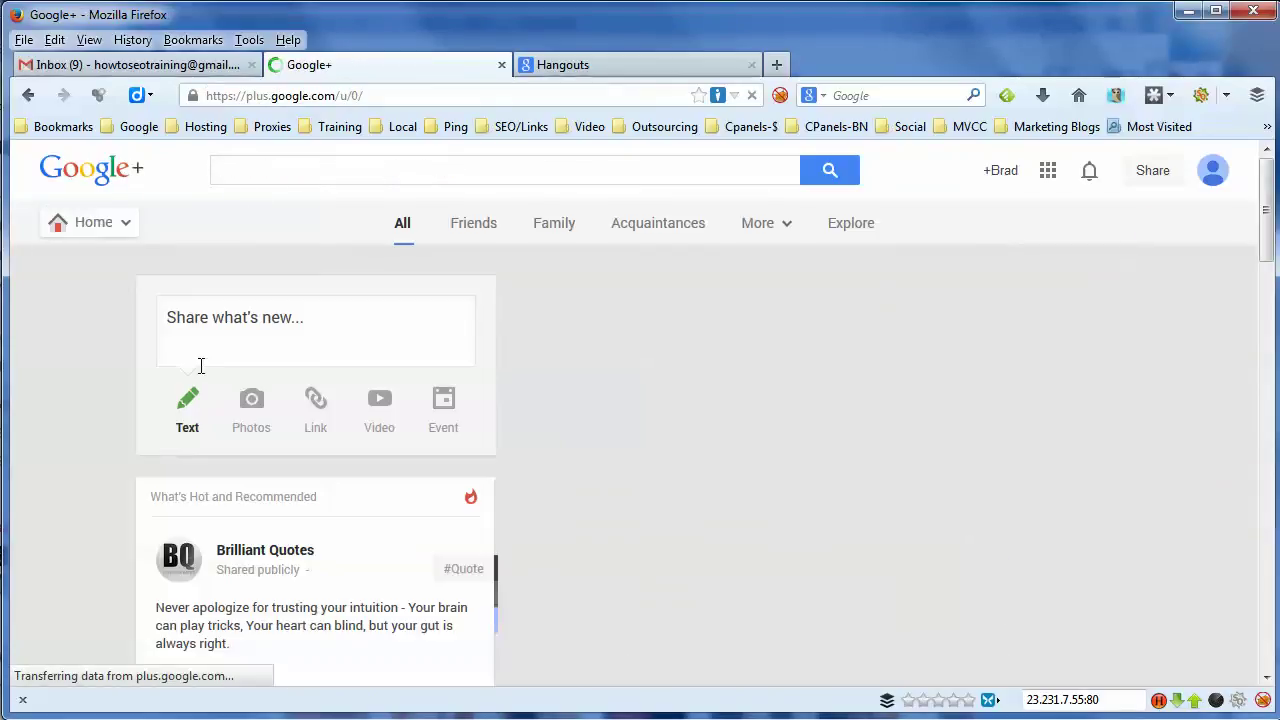
{"action": "left_click", "coordinate": [326, 170]}
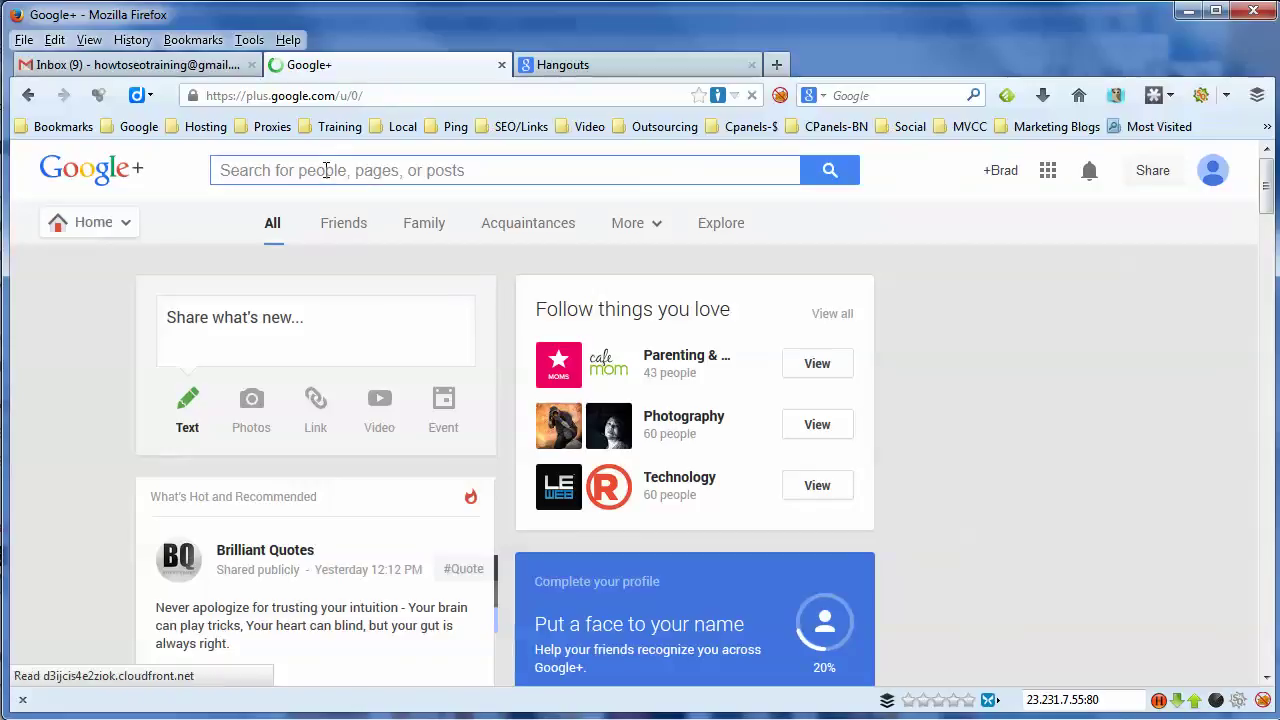
{"action": "type", "text": "bradley"}
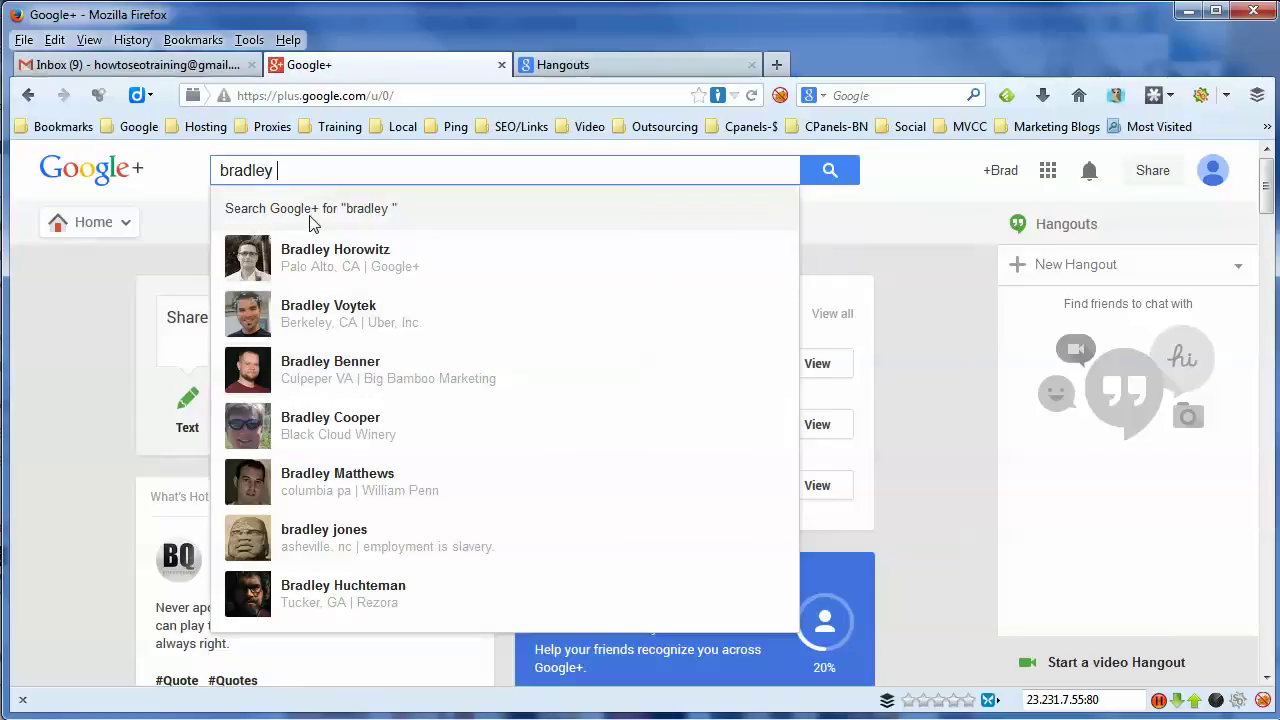
{"action": "left_click", "coordinate": [295, 365]}
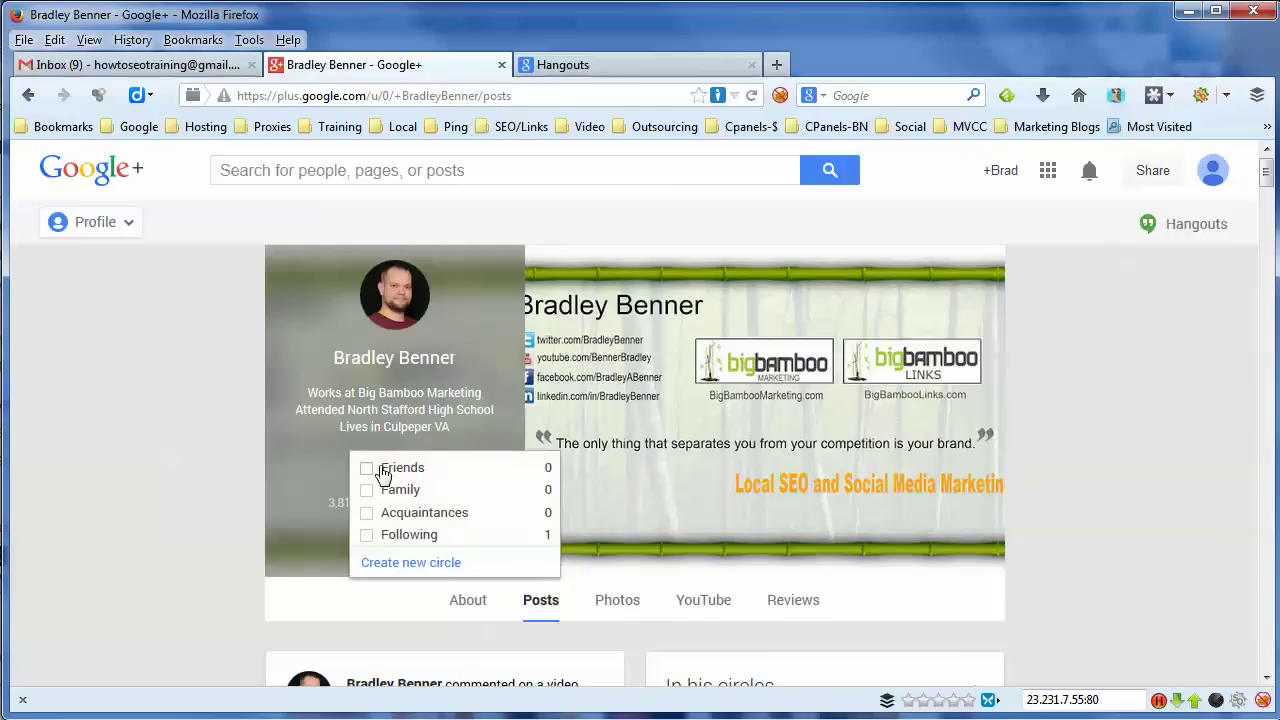
{"action": "mouse_move", "coordinate": [372, 467]}
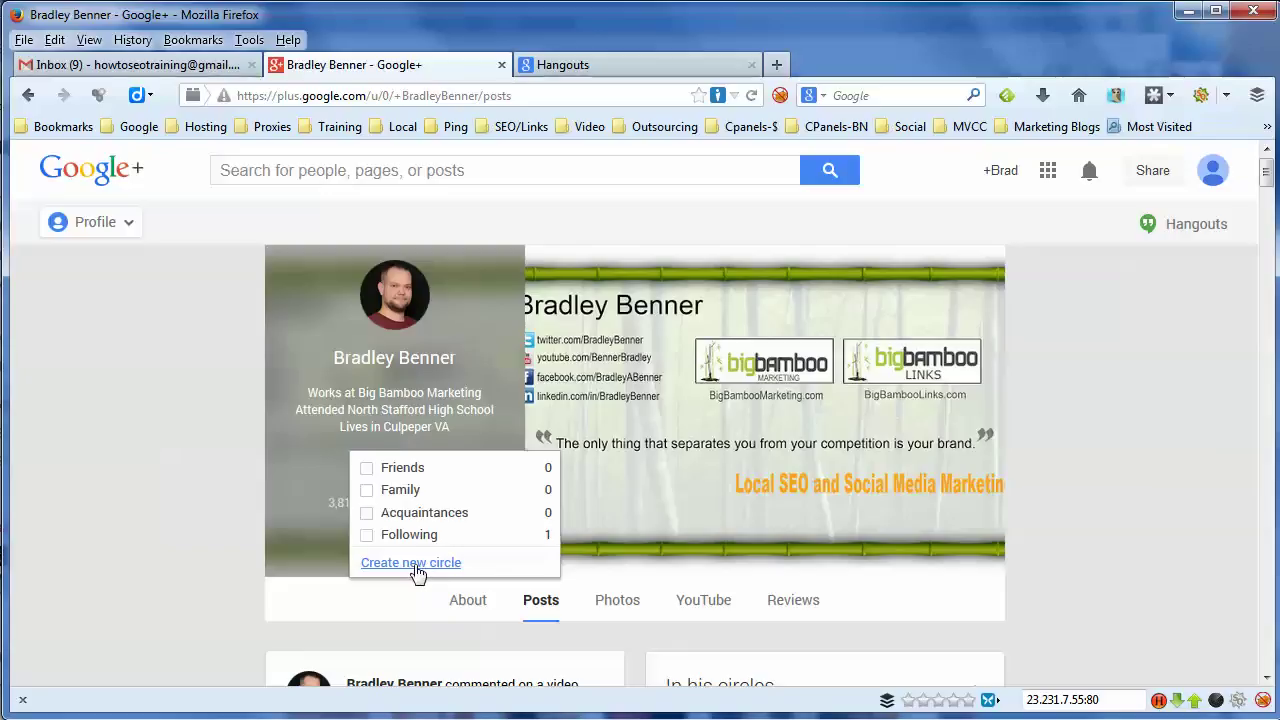
{"action": "left_click", "coordinate": [366, 534]}
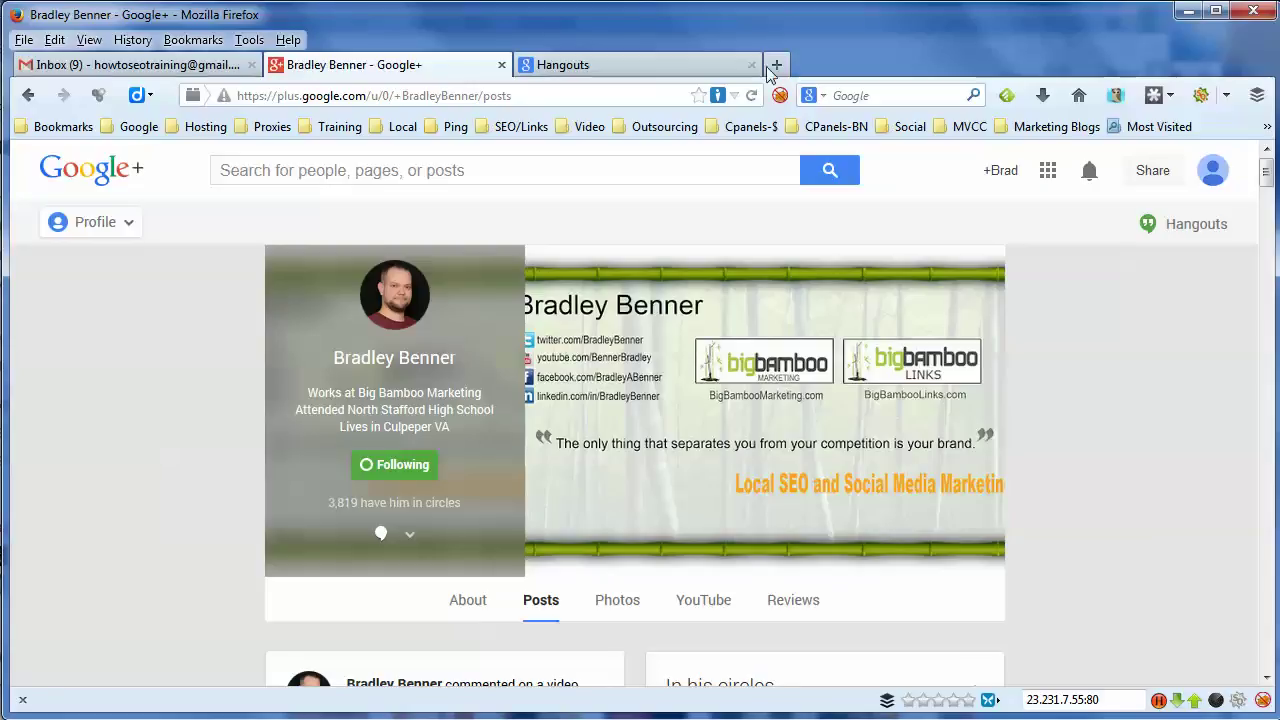
Return to the Hangouts plugin download page and review it
{"action": "left_click", "coordinate": [696, 66]}
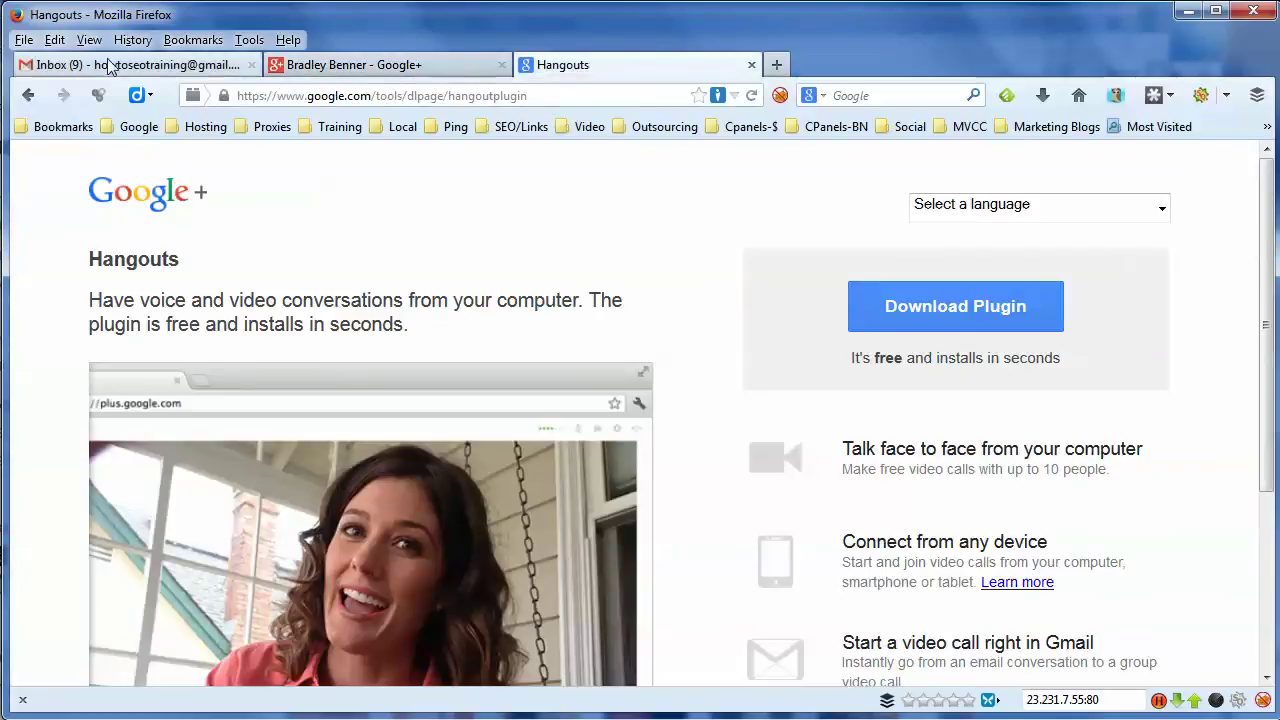
{"action": "scroll", "coordinate": [462, 173], "scroll_direction": "down", "scroll_amount": 2}
{"action": "scroll", "coordinate": [460, 173], "scroll_direction": "up", "scroll_amount": 2}
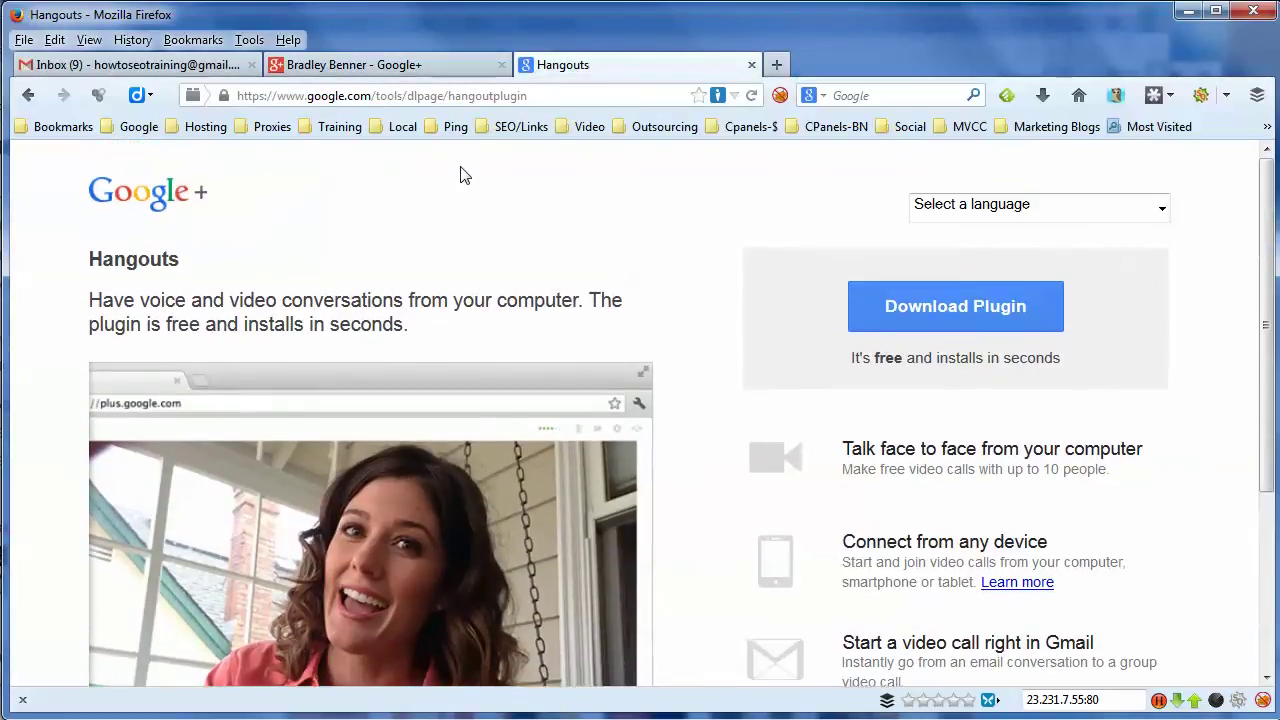